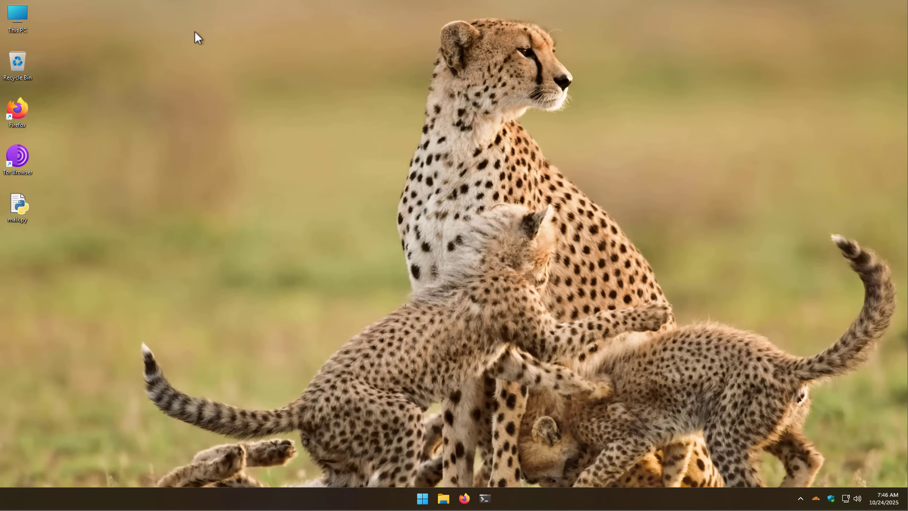
Right-click the taskbar to bring up the menu that offers Task Manager.
left_click_drag(195, 32, 708, 421)
right_click(609, 494)
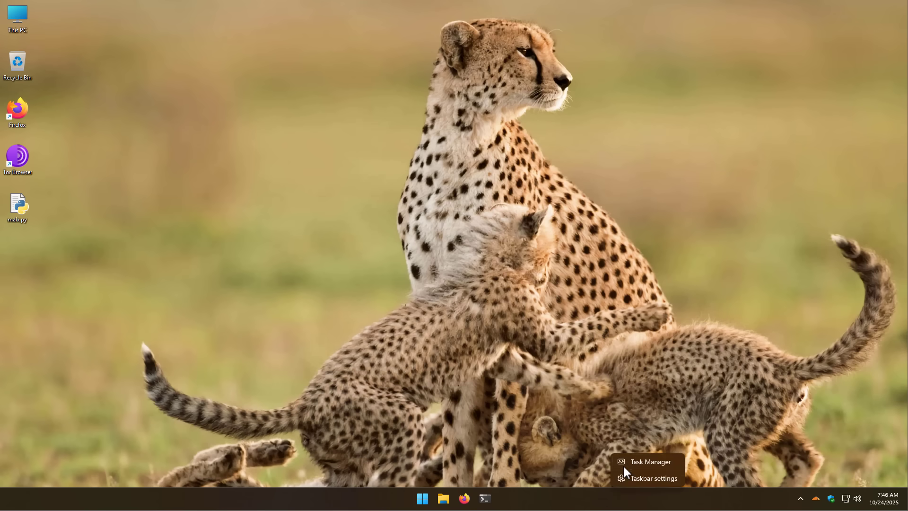
Launch Task Manager, review the running processes, then minimize it.
left_click(623, 462)
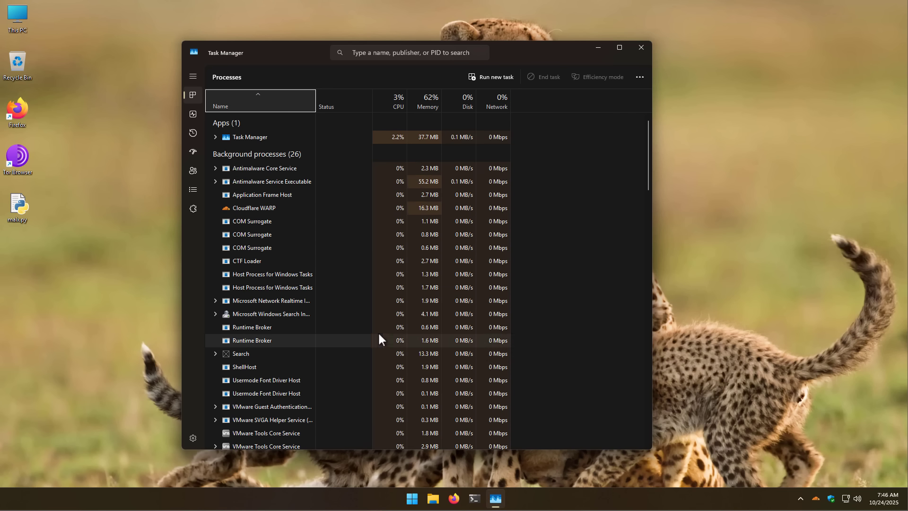
scroll(368, 333, "down", 8)
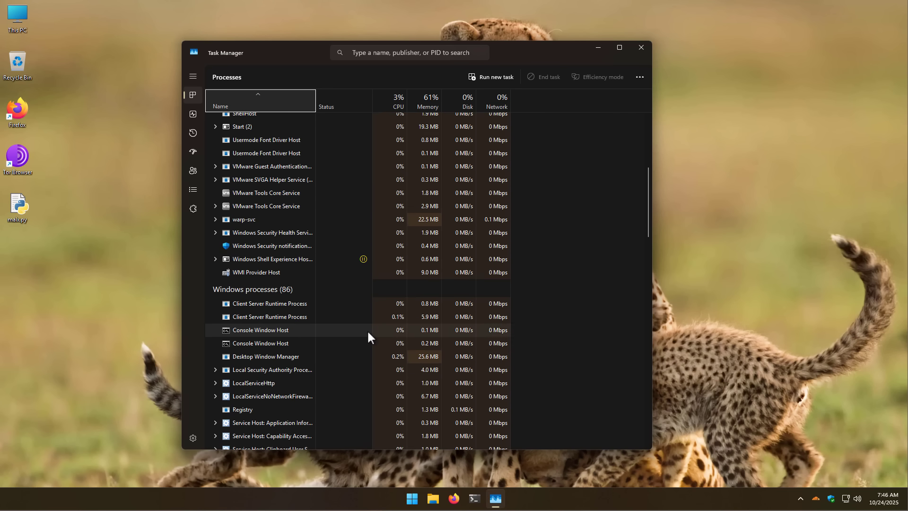
left_click_drag(648, 221, 635, 133)
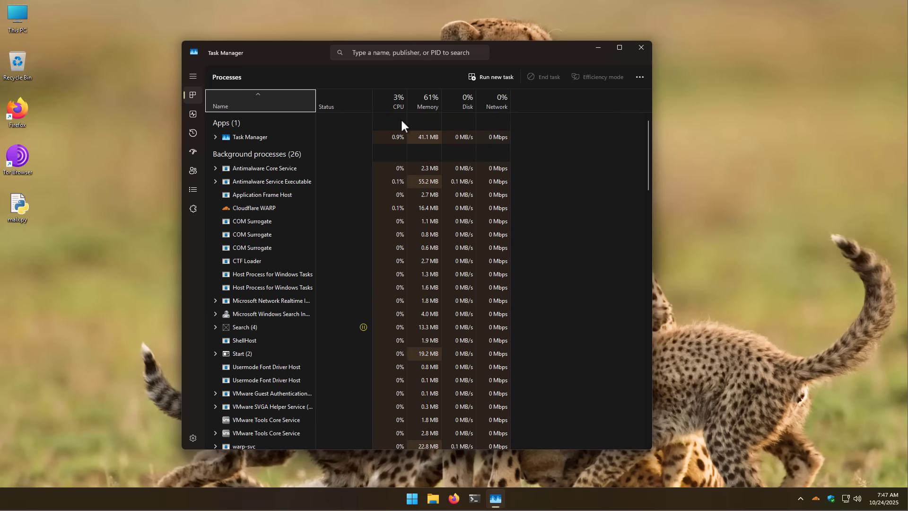
left_click(596, 47)
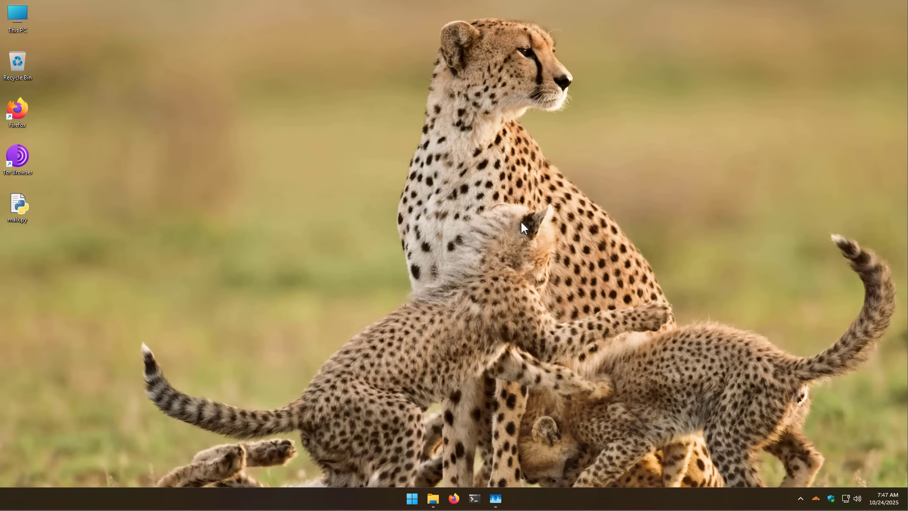
Start Process Explorer (procexp.exe) from the SI folder in Downloads.
left_click(432, 498)
double_click(313, 212)
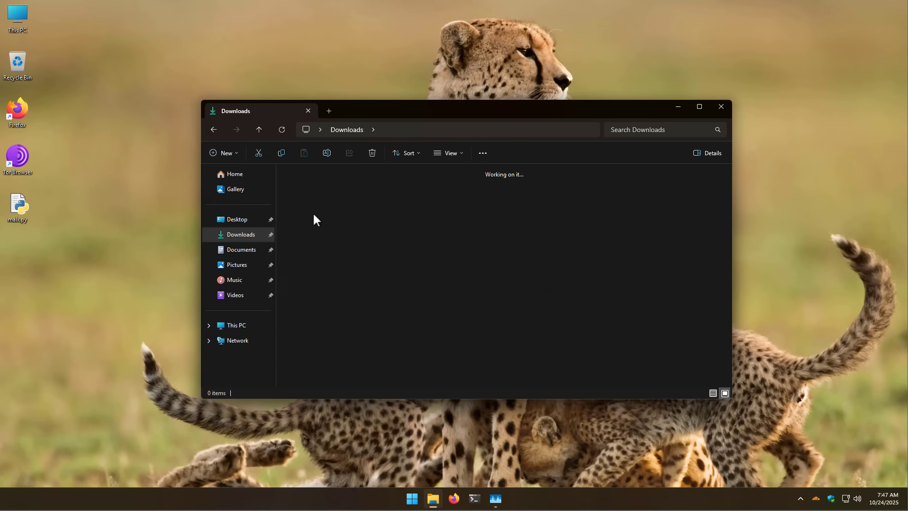
double_click(520, 259)
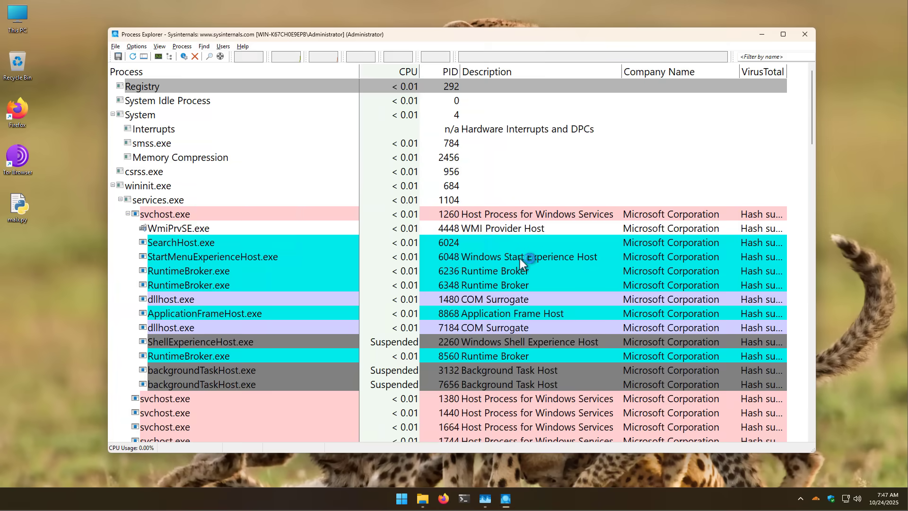
Collapse the wininit.exe branch in Process Explorer's tree, then minimize Process Explorer.
left_click(113, 186)
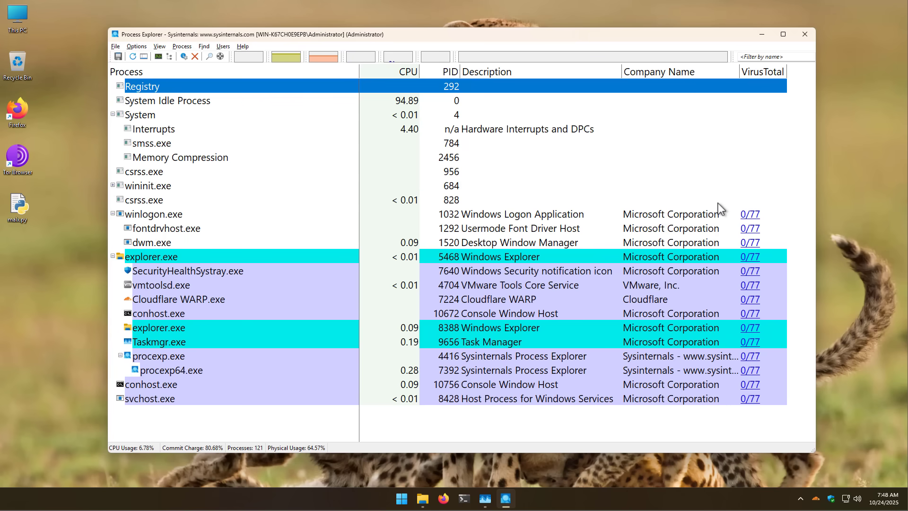
left_click(762, 41)
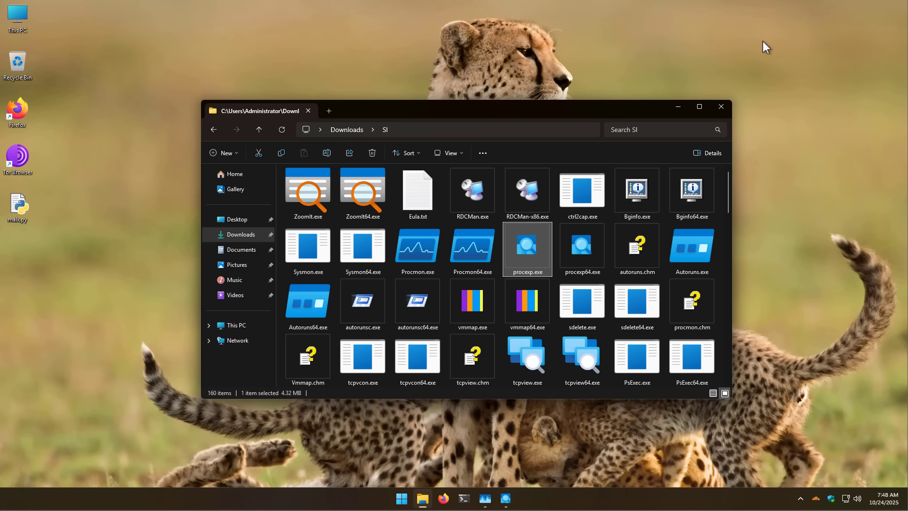
Minimize File Explorer and open the Services console through a Start search for 'ser'.
left_click(678, 108)
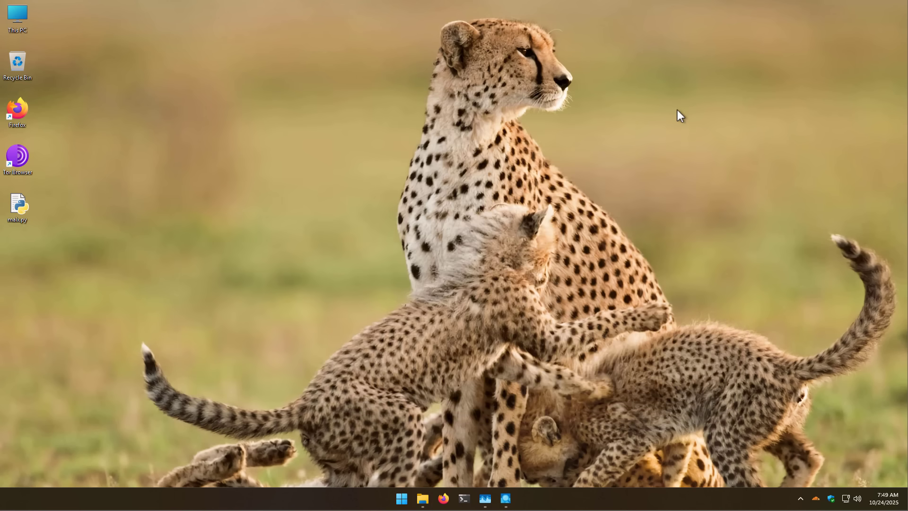
left_click(402, 499)
type("ser")
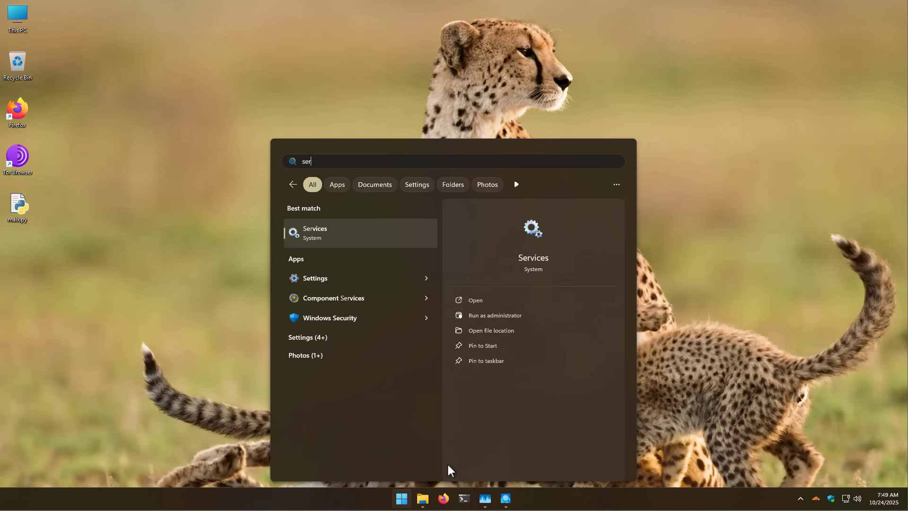
key("Return")
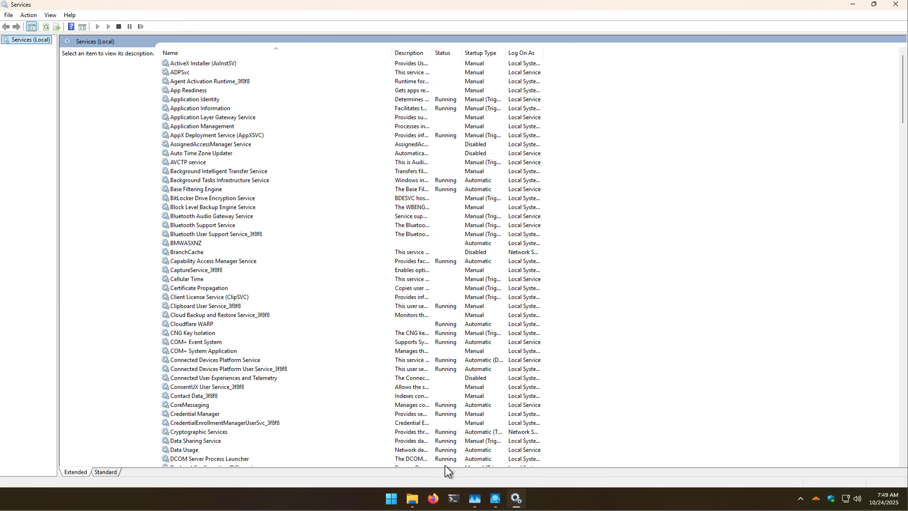
Compare Bluetooth Support Service, Cloudflare WARP and BMWASXNZ details, flagging BMWASXNZ as suspicious.
left_click(198, 228)
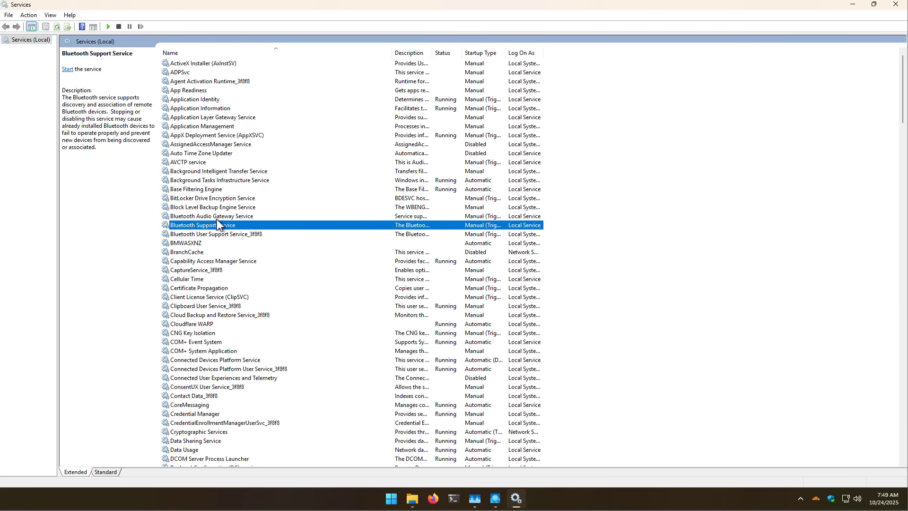
left_click(197, 324)
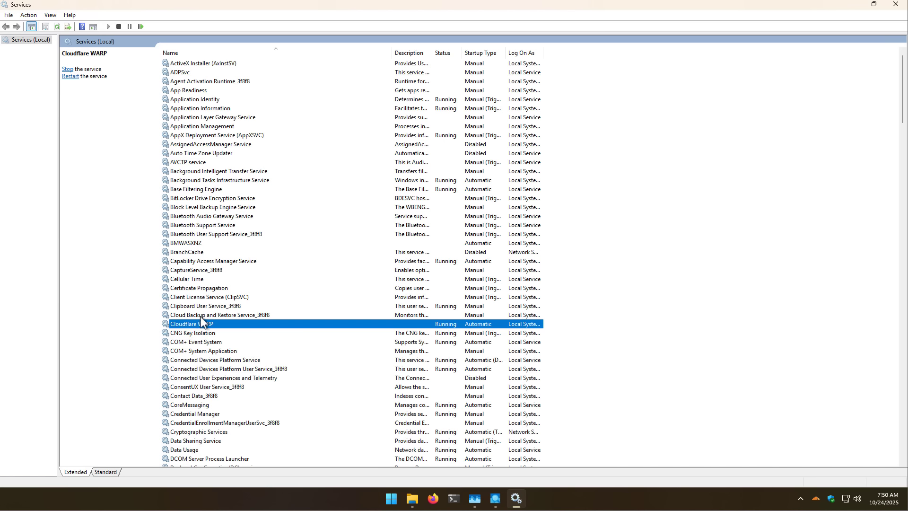
left_click(186, 245)
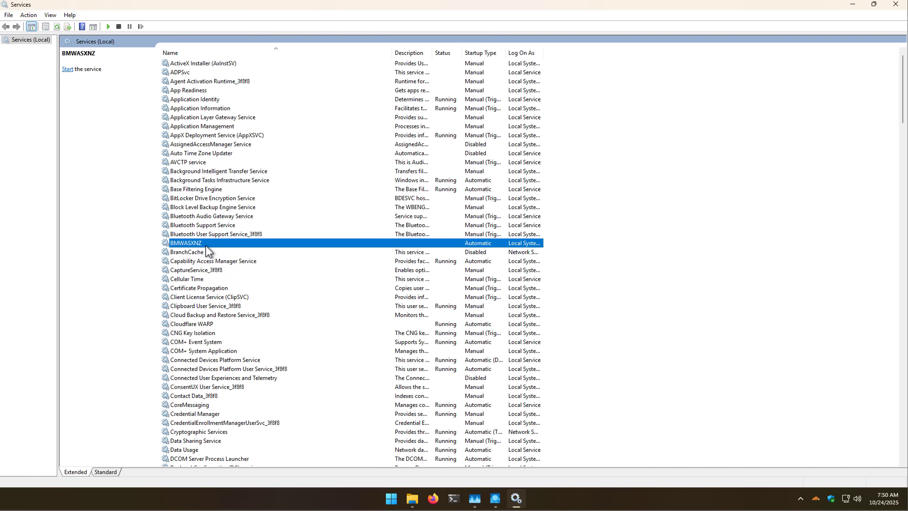
Copy BMWASXNZ's executable path C:\ProgramData\eljkcvqqbeau\obttjmhyyzbi.exe from its Properties window.
double_click(206, 246)
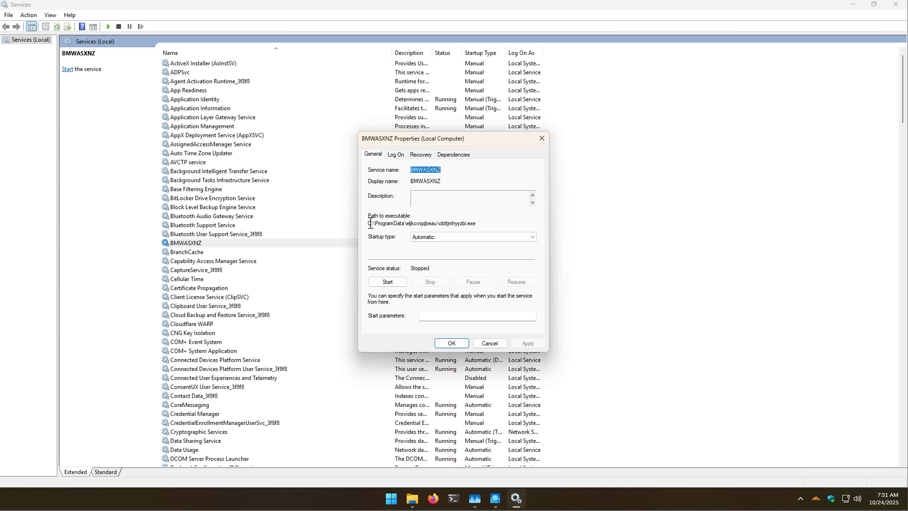
left_click_drag(369, 224, 479, 224)
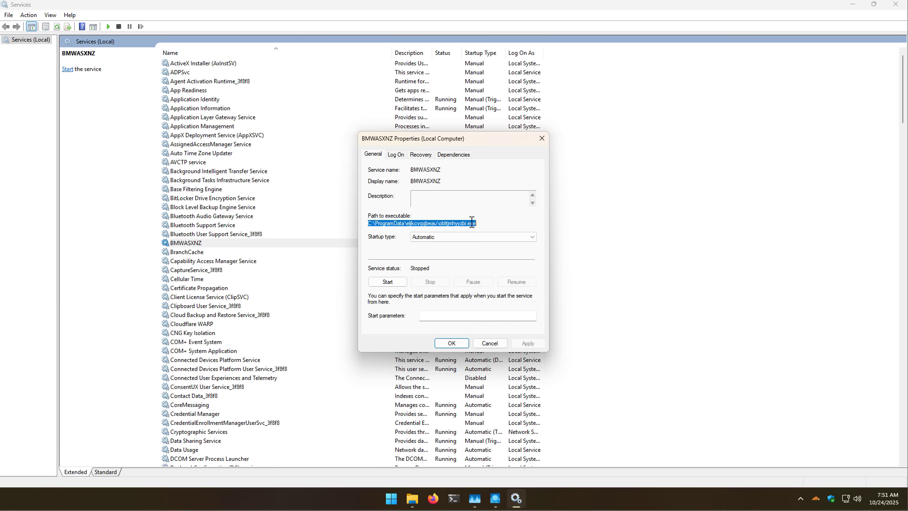
right_click(478, 223)
left_click(492, 253)
Bring File Explorer forward and enter C:\ProgramData\eljkcvqqbeau\o in its address bar.
left_click(413, 498)
left_click(437, 130)
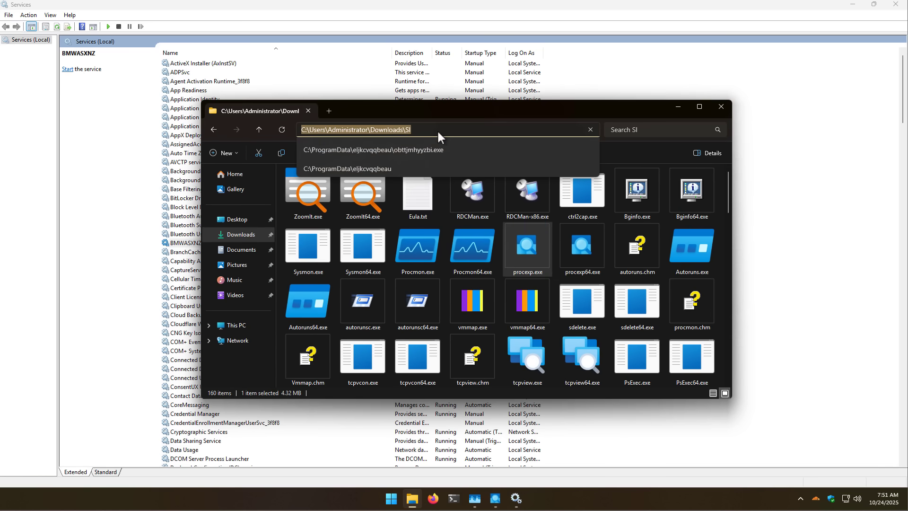
type("C:\\ProgramData\\eljkcvqqbea")
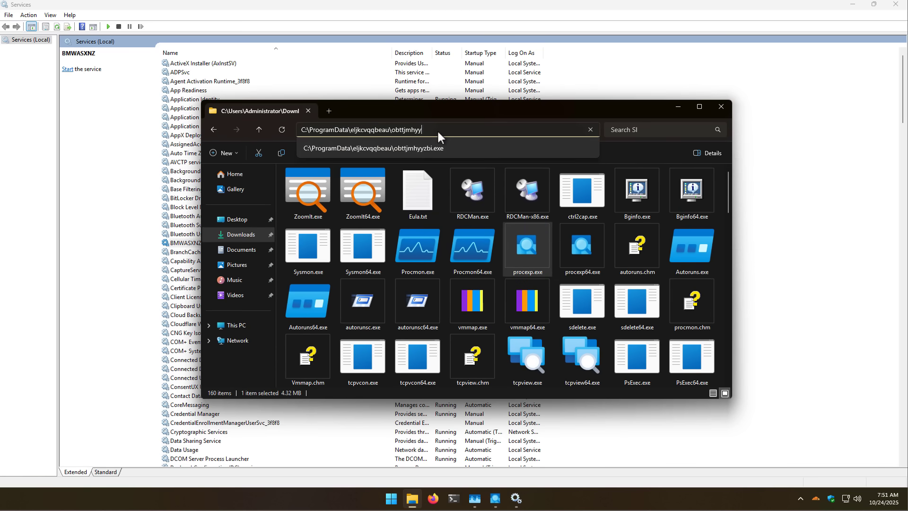
type("u\\o")
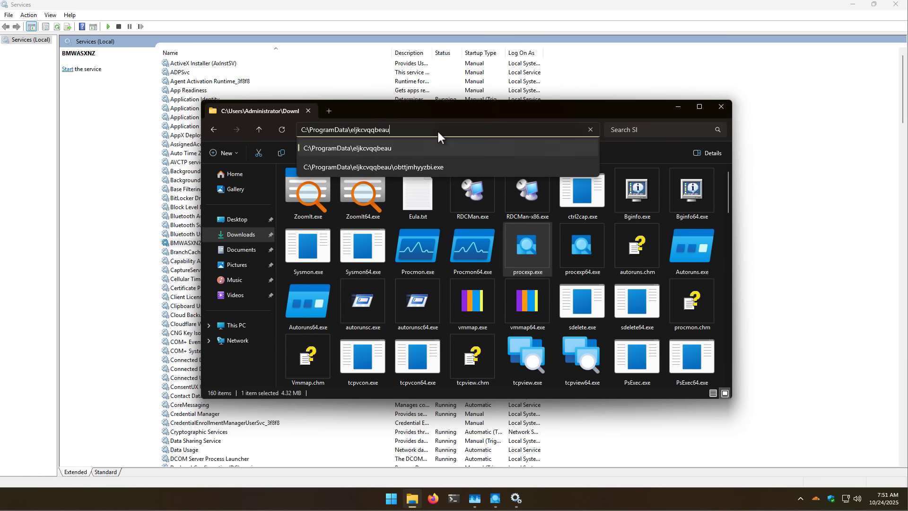
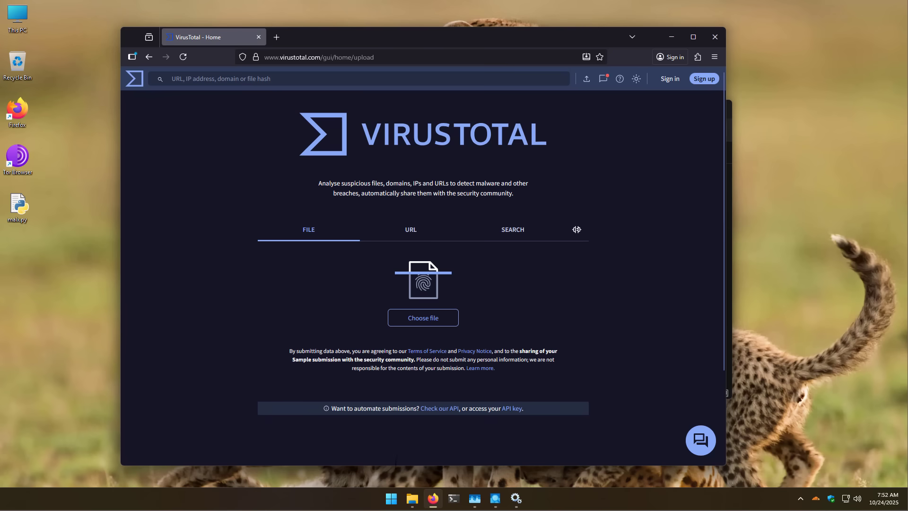
Drag obttjmhyyzbi.exe from the ProgramData folder onto the VirusTotal upload page for scanning.
left_click(413, 498)
left_click_drag(399, 113, 590, 131)
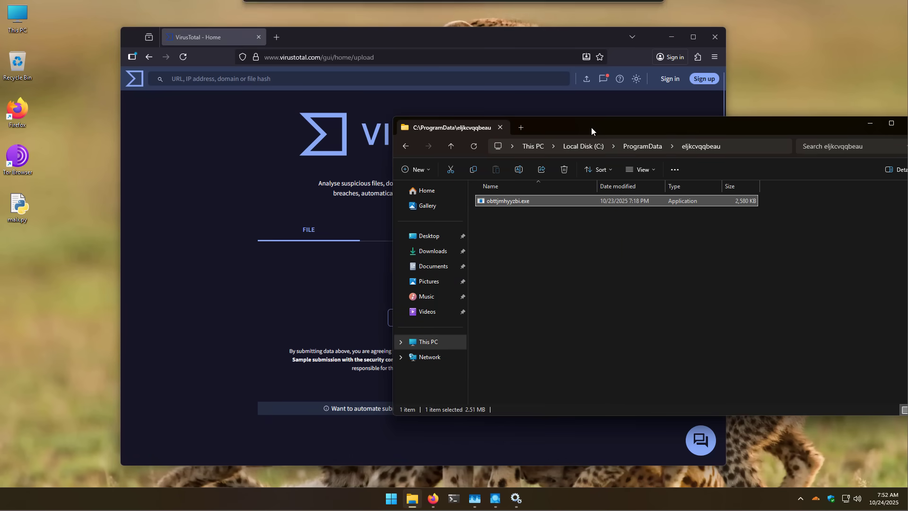
left_click_drag(500, 201, 244, 274)
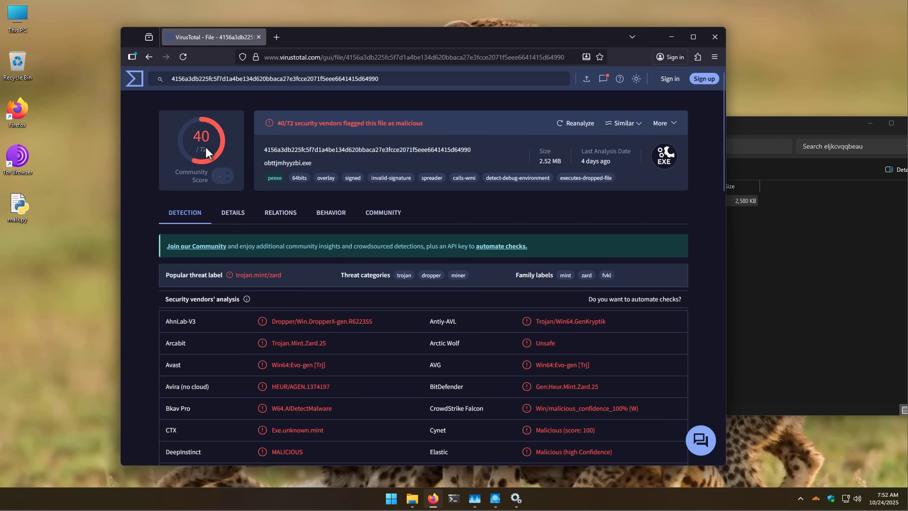
Review the 40/72 vendor results, highlight Microsoft's entry, then minimize Firefox to reveal the folder.
key("Page_Down")
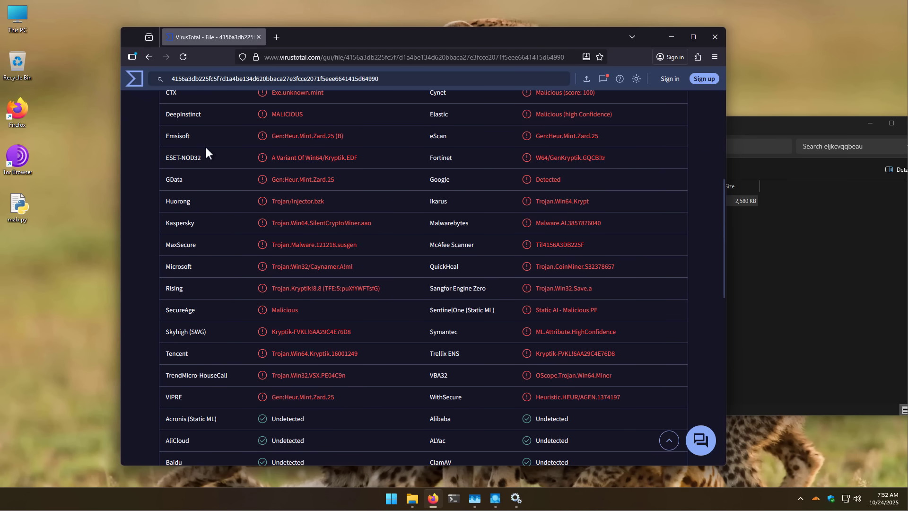
left_click_drag(168, 265, 166, 265)
key("Home")
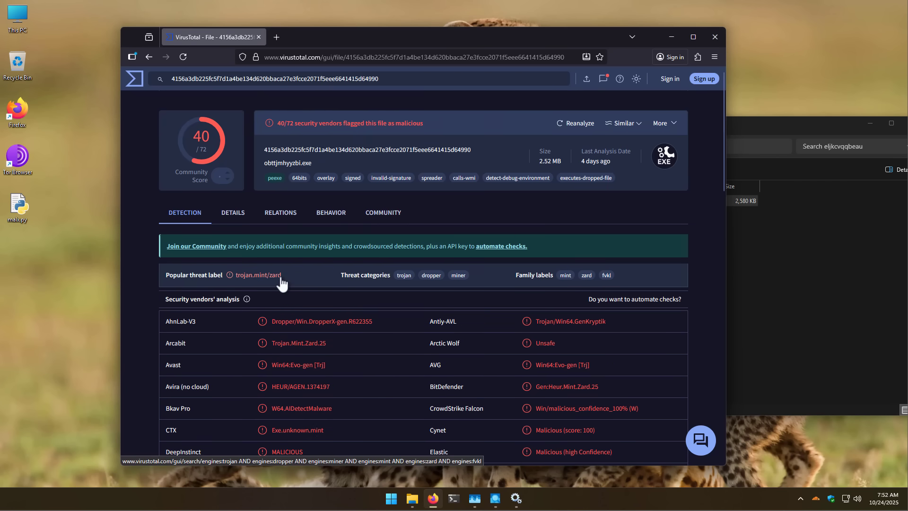
left_click(664, 37)
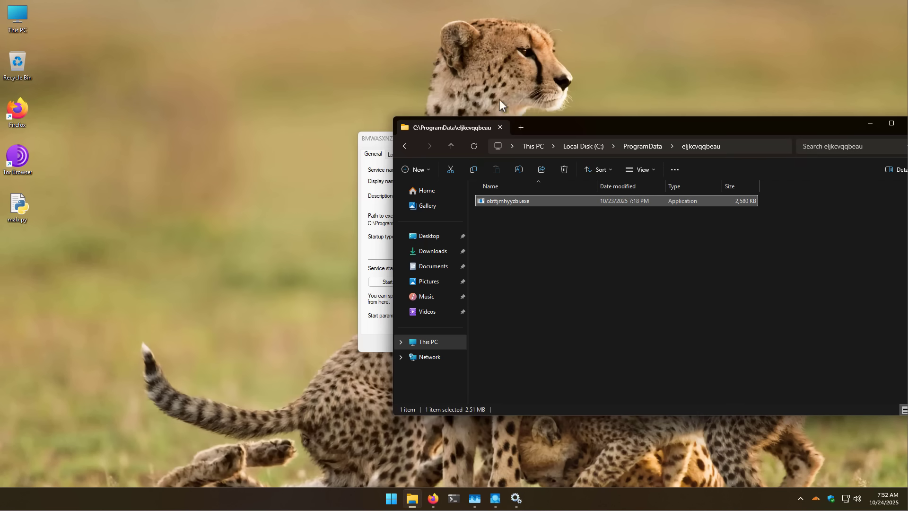
Launch Windows Security from the system tray and go to Virus & threat protection.
left_click(831, 497)
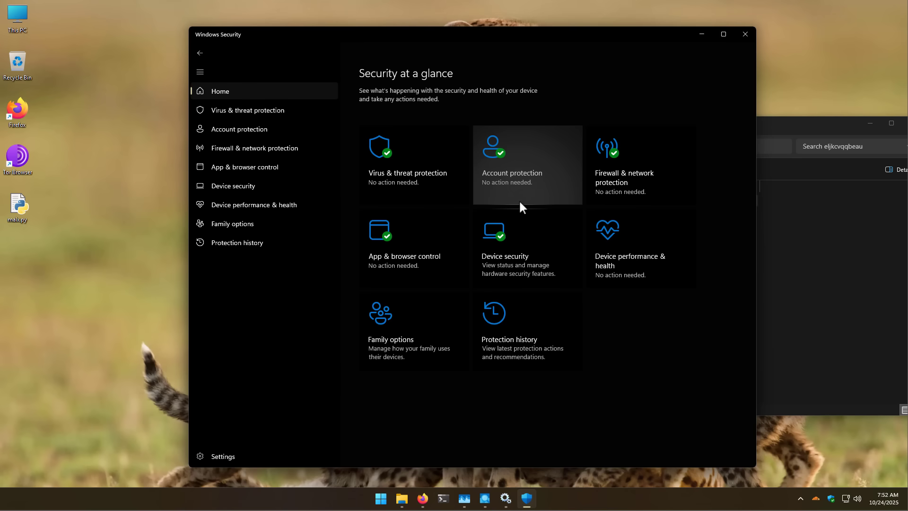
left_click(425, 171)
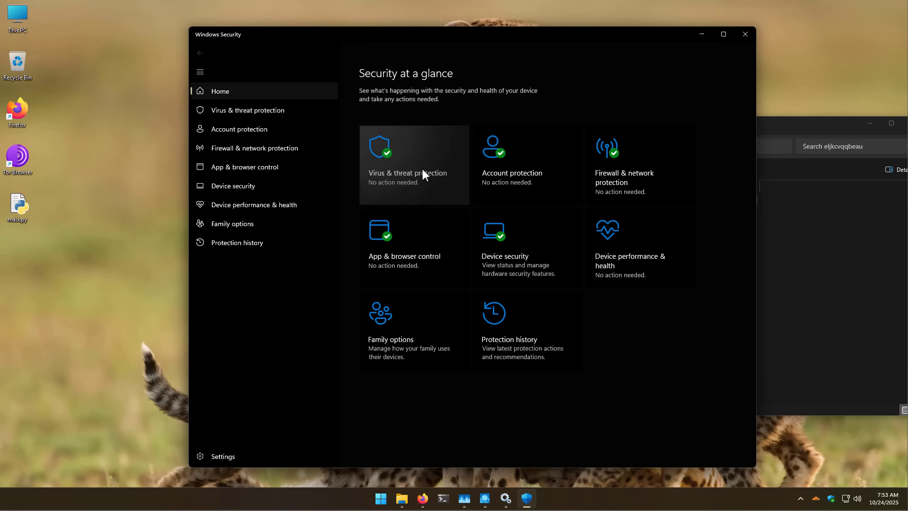
Open the Virus & threat protection settings and scroll down toward the Exclusions section.
left_click(397, 183)
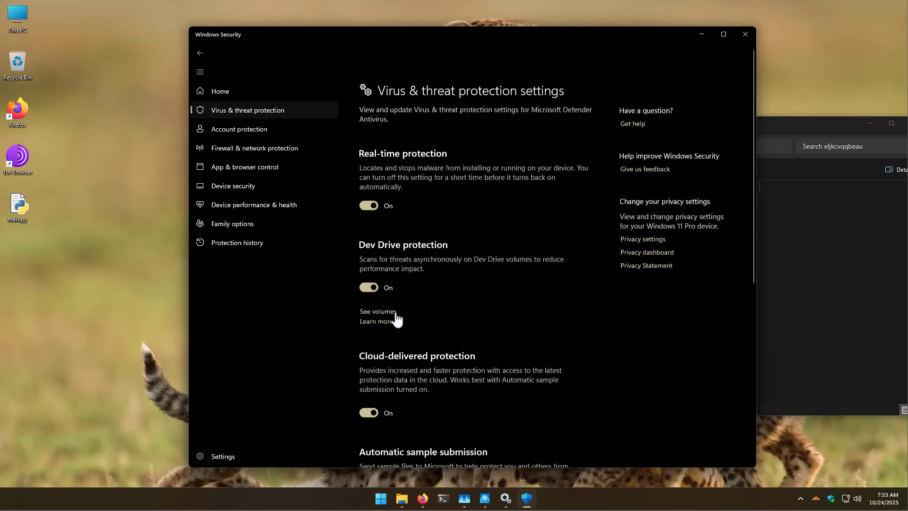
scroll(395, 317, "down", 7)
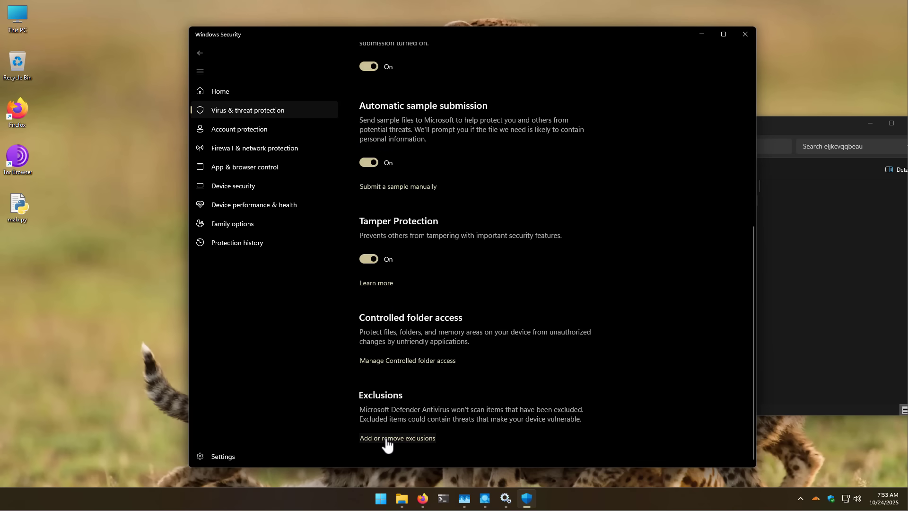
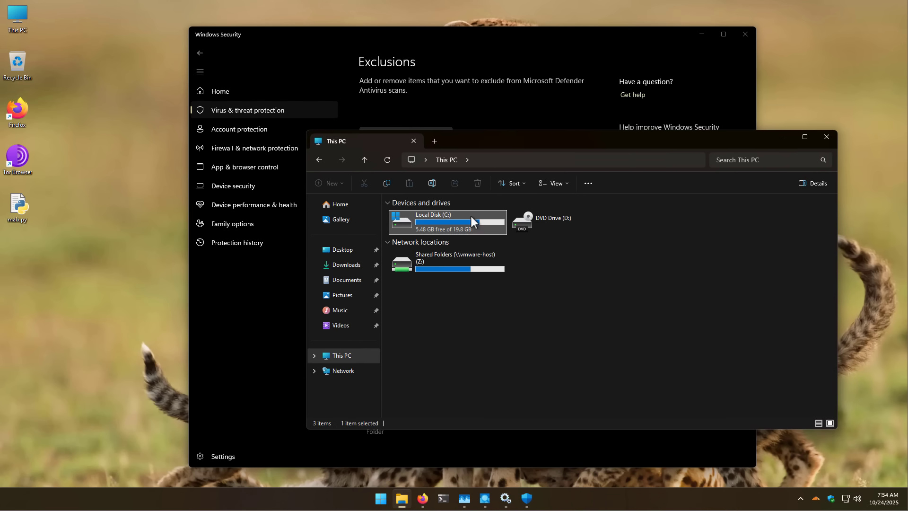
Browse from Local Disk (C:) to C:\Users\Administrator and bring up the hidden-items display options.
double_click(471, 216)
double_click(408, 218)
left_click(554, 183)
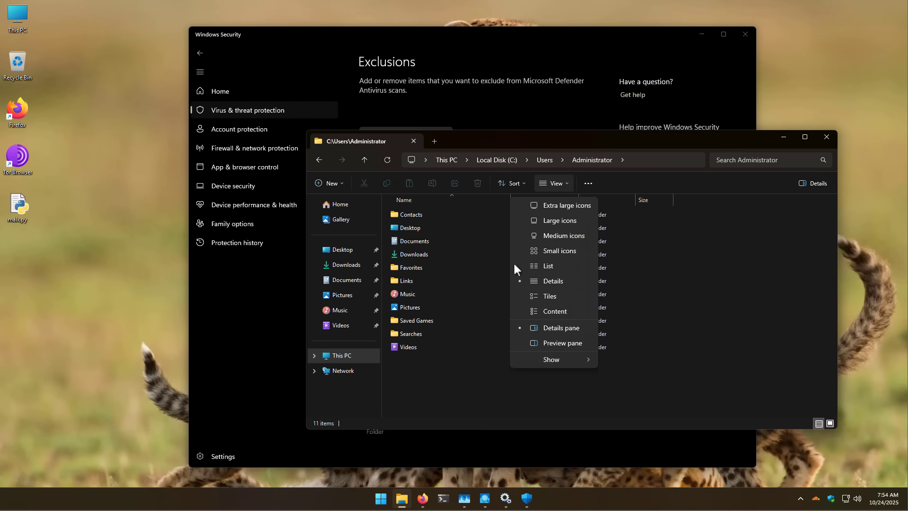
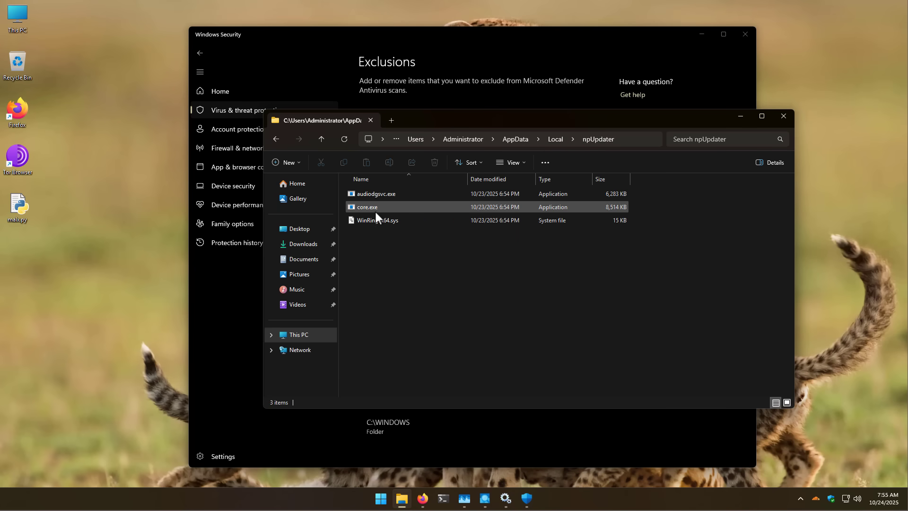
Upload core.exe from the npUpdater folder to VirusTotal for scanning.
mouse_move(375, 210)
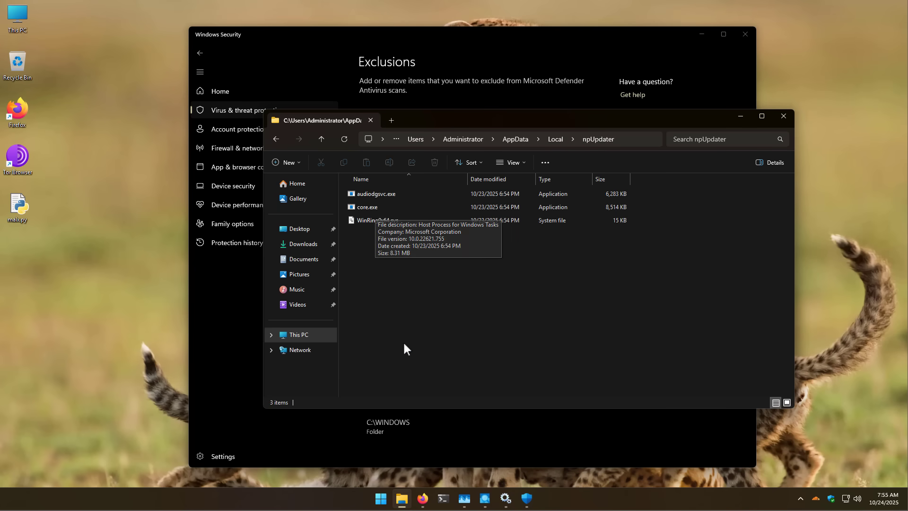
key("alt+Tab")
left_click(135, 79)
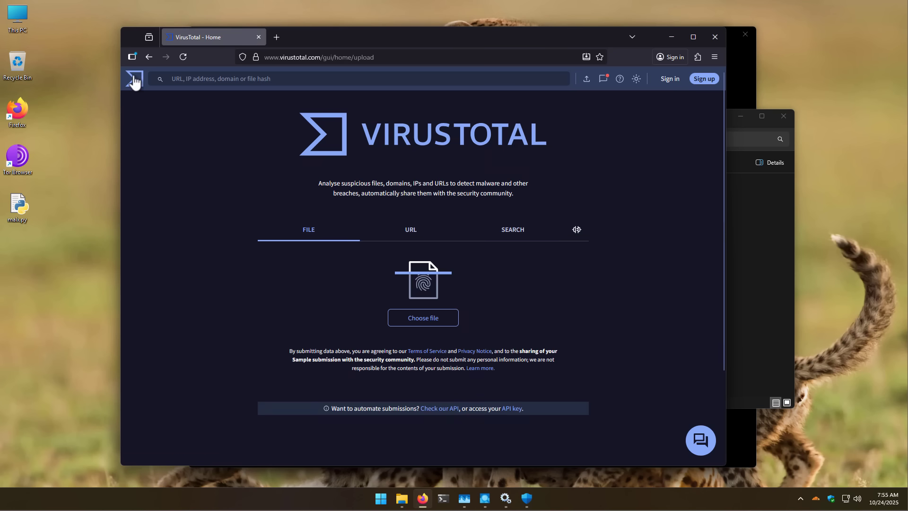
left_click(734, 254)
left_click_drag(357, 204, 205, 202)
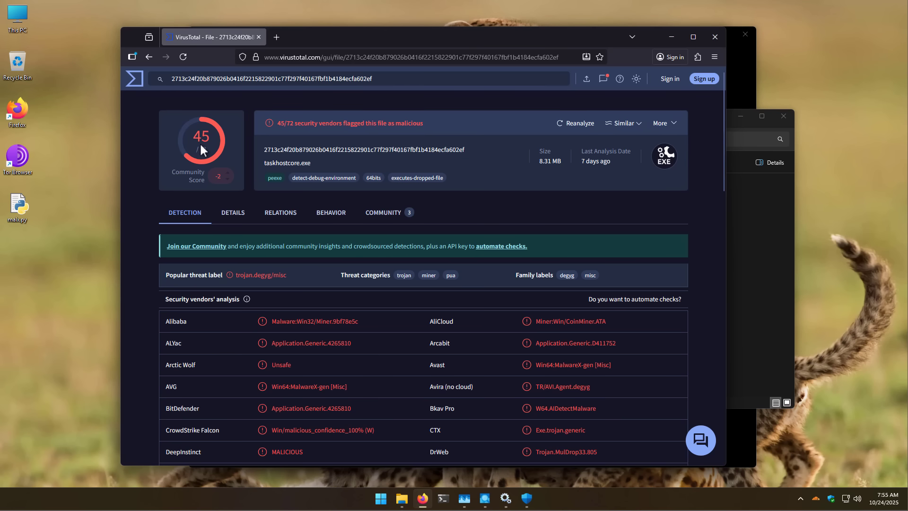
Review the 45/72 detections, selecting Microsoft's Trojan:Win32/Wacatac.B!ml, then return to Defender's exclusions.
scroll(257, 209, "down", 9)
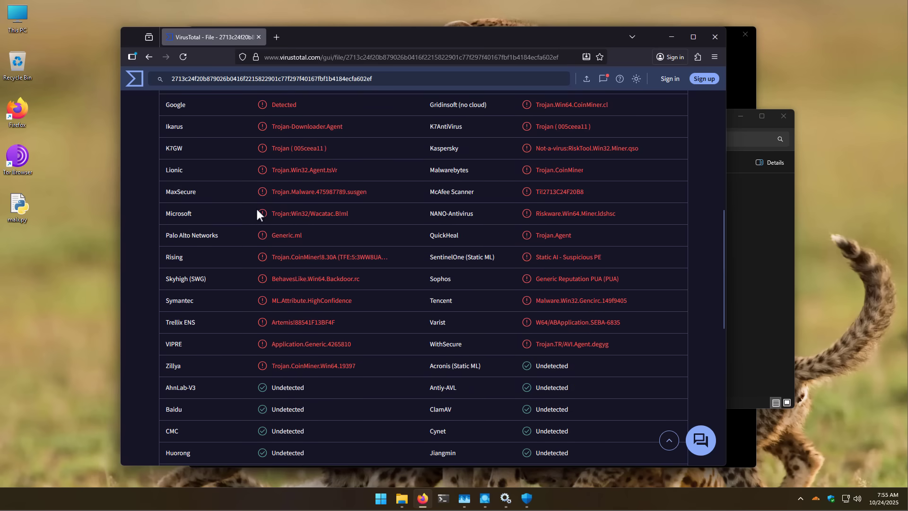
left_click_drag(349, 214, 270, 212)
left_click(750, 97)
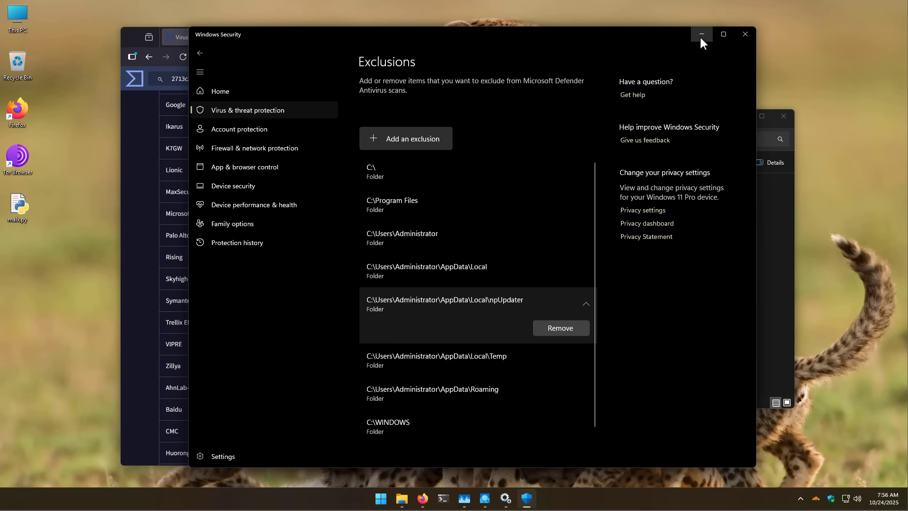
Minimize the Windows Security exclusions window and the VirusTotal Firefox window behind it.
left_click(699, 35)
left_click(677, 35)
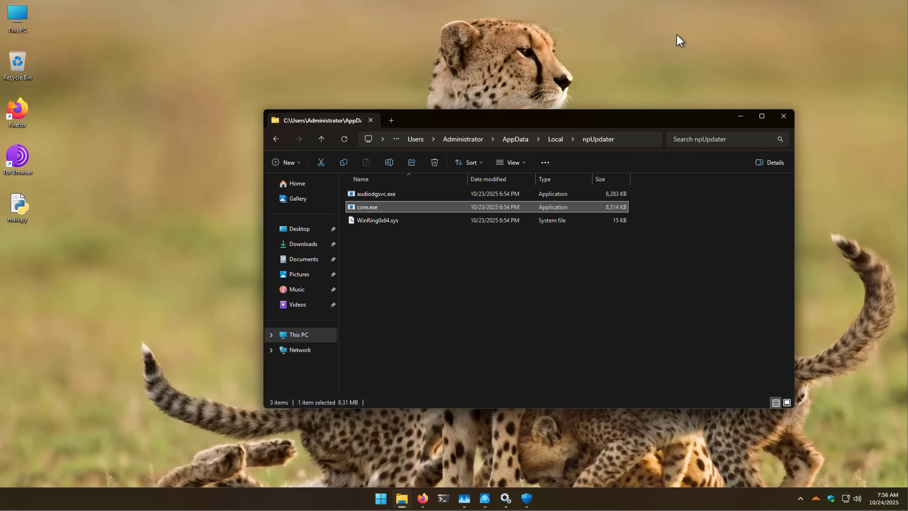
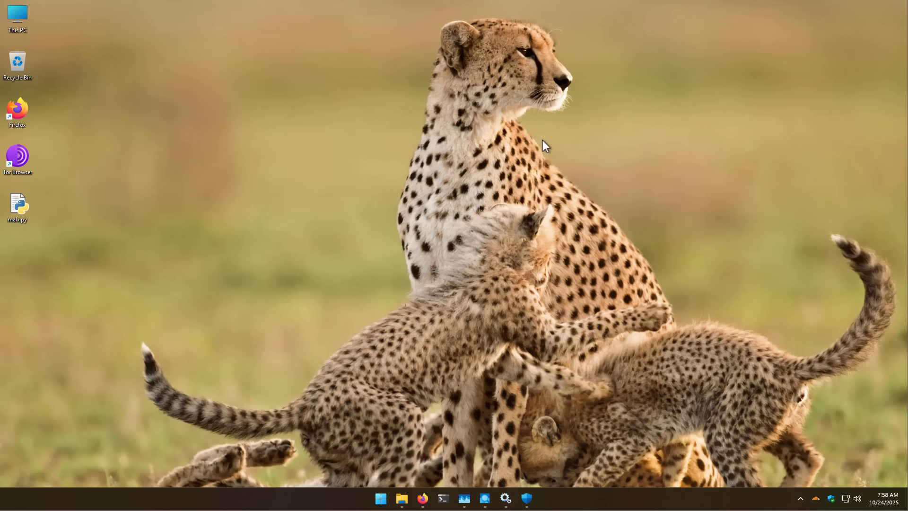
Bring Process Explorer back and review the running processes and their VirusTotal 0/77 scores.
left_click(485, 498)
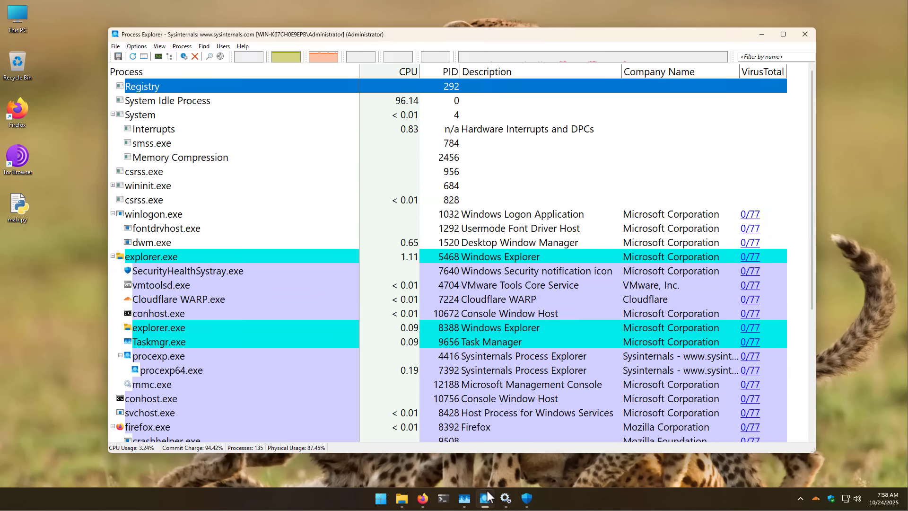
mouse_move(336, 208)
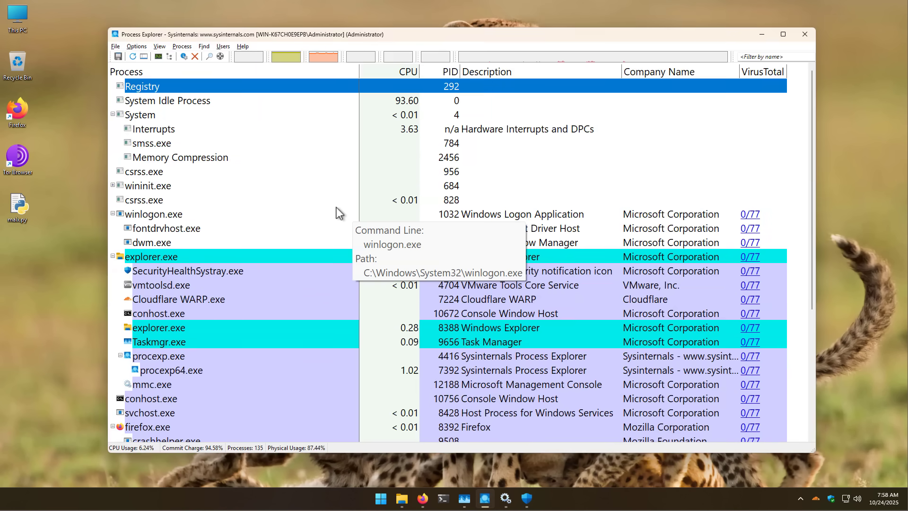
scroll(337, 208, "down", 5)
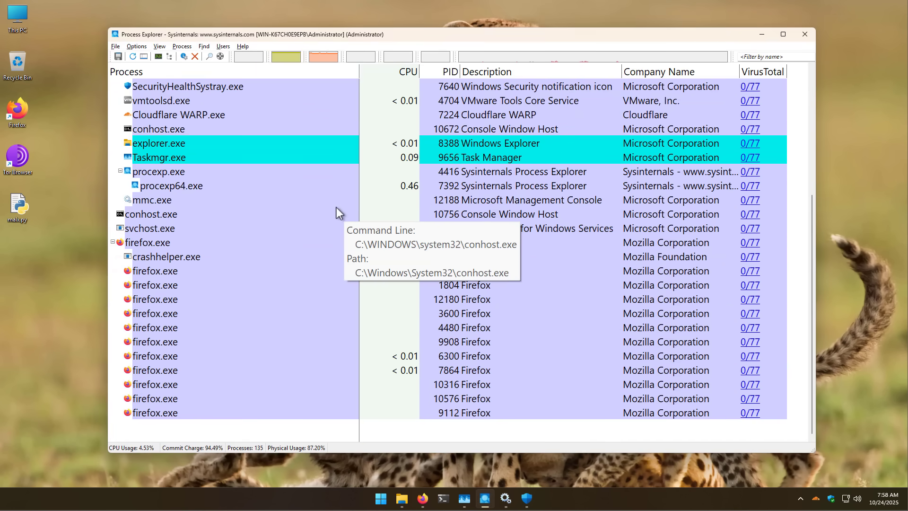
scroll(336, 207, "up", 7)
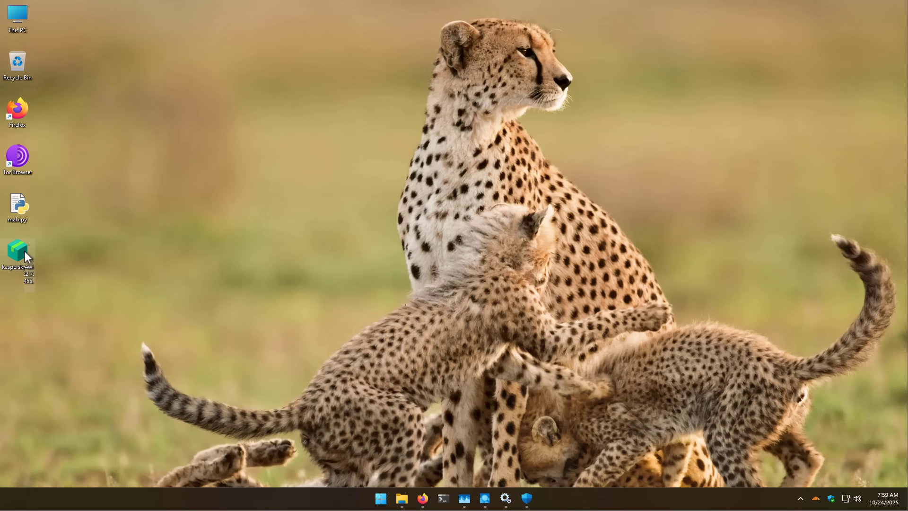
Run the Kaspersky installer from its desktop icon.
mouse_move(24, 251)
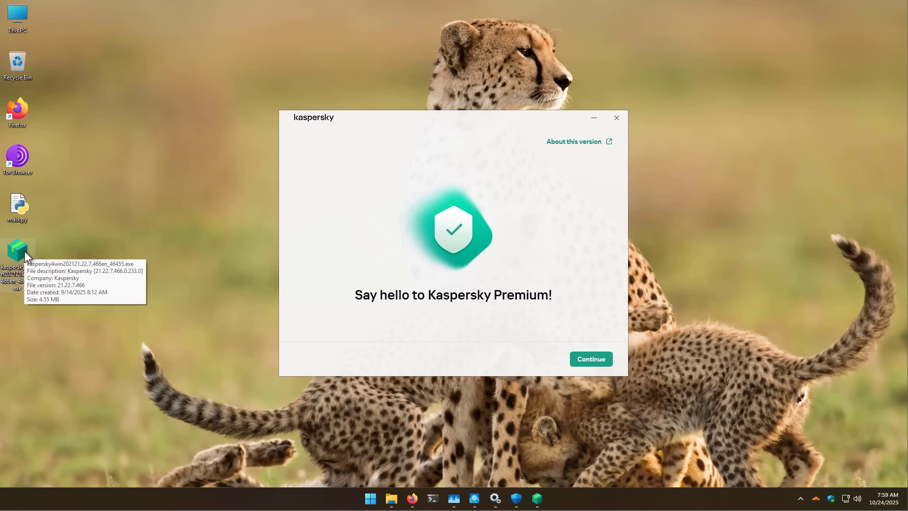
Get past the welcome screen and install with the VPN and Password Manager kept on.
left_click(592, 363)
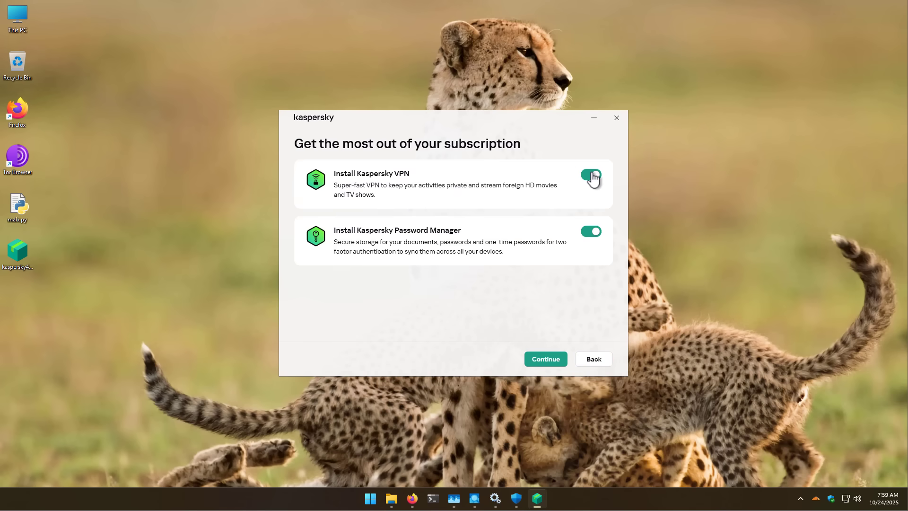
key("Return")
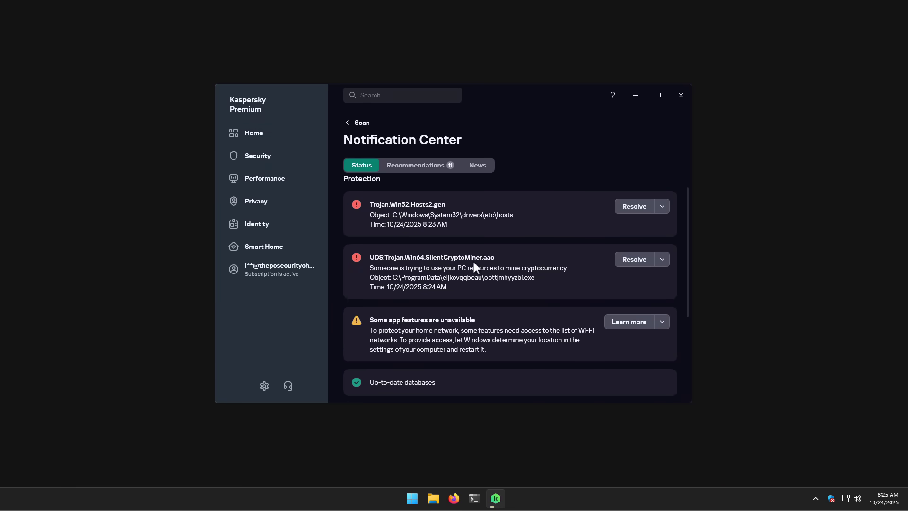
Leave Notification Center for the Scan page to start the Full Scan task.
scroll(473, 262, "up", 1)
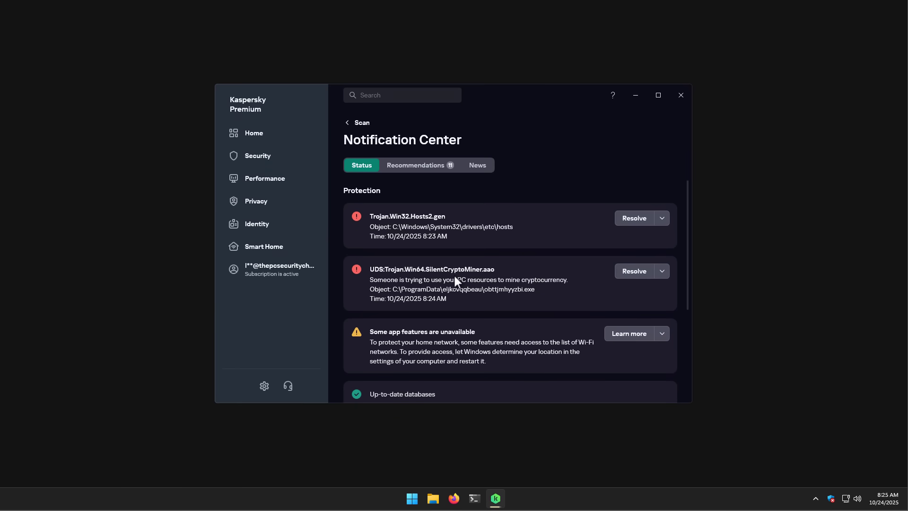
key("alt+Left")
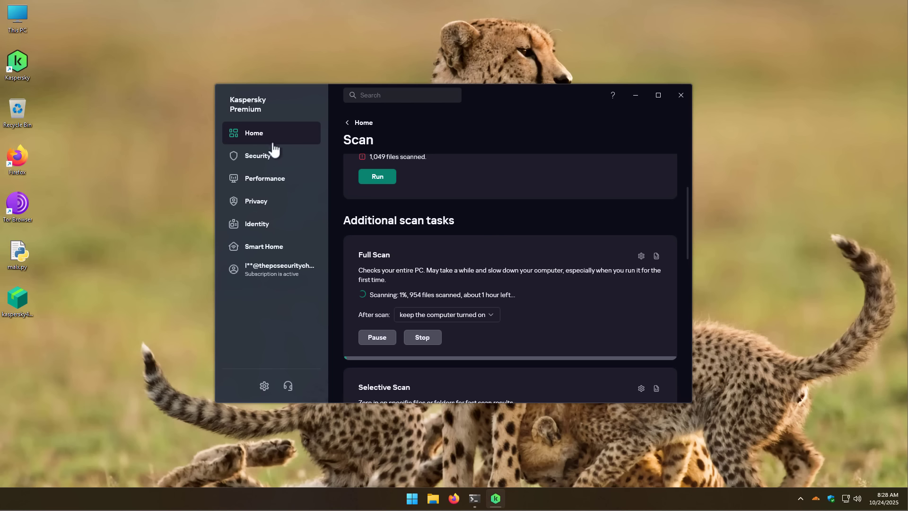
Open the Security page to confirm all protection components are enabled.
left_click(286, 165)
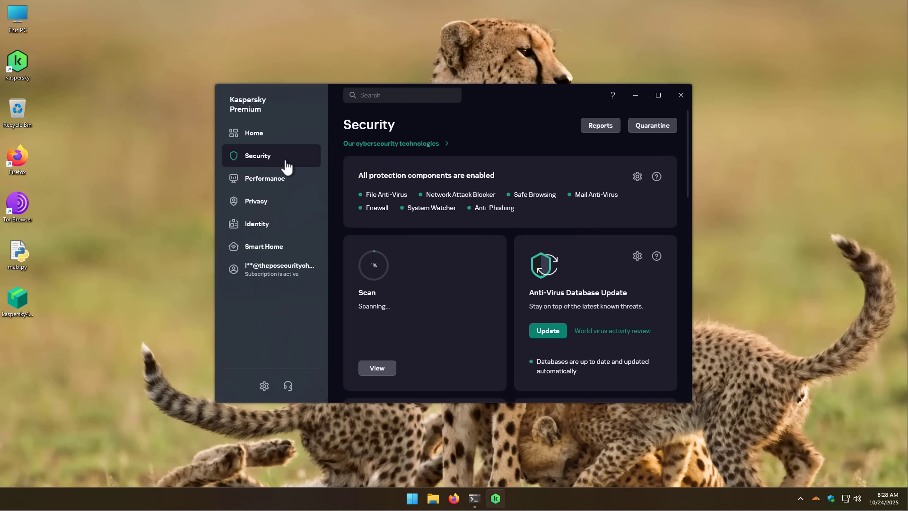